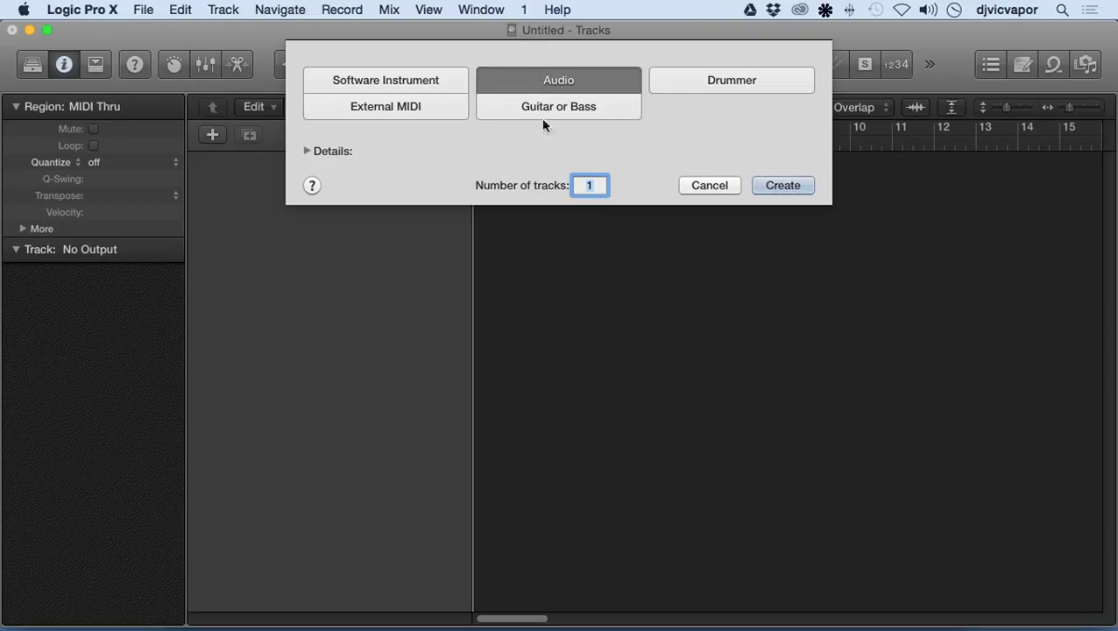
Compare the Software Instrument, Drummer, External MIDI and Guitar or Bass track types, then settle on Audio.
left_click(403, 83)
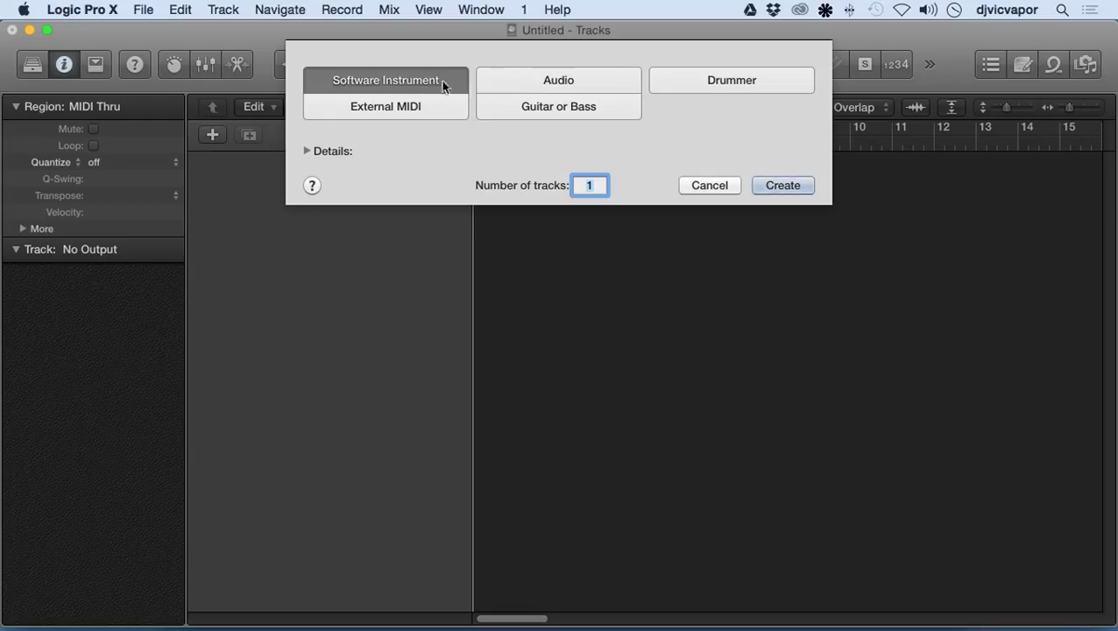
left_click(554, 83)
left_click(710, 82)
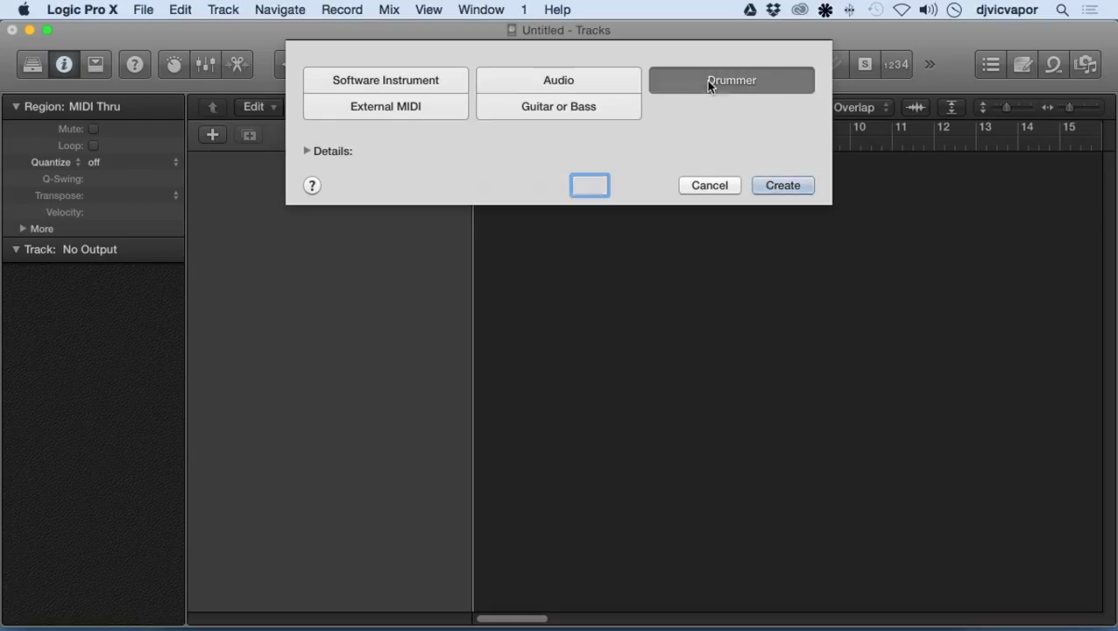
left_click(435, 102)
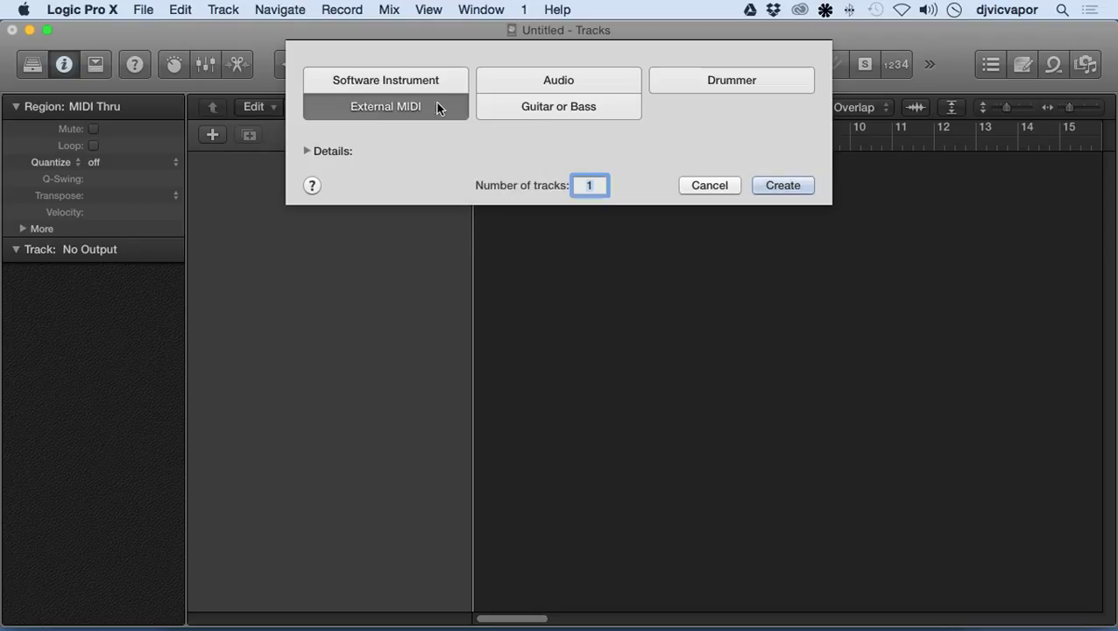
left_click(542, 111)
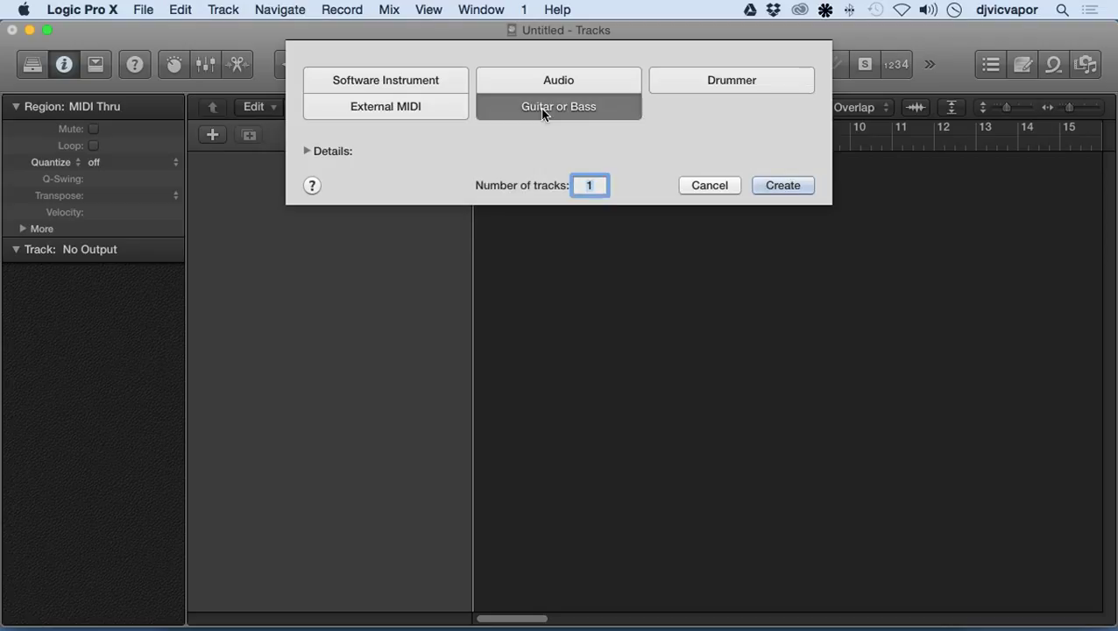
left_click(423, 84)
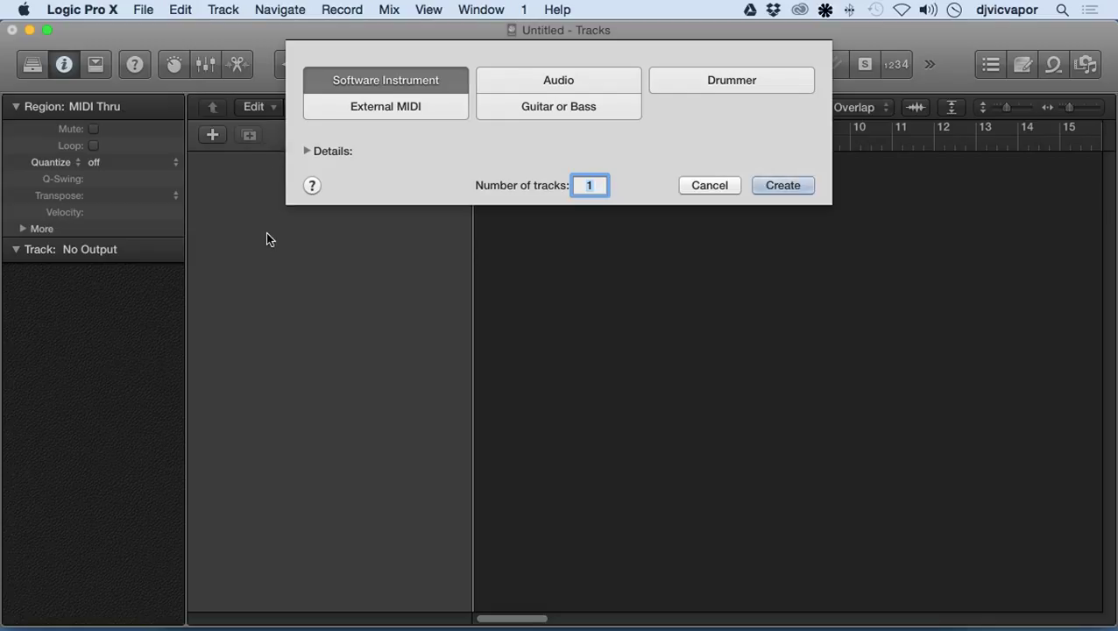
left_click(554, 78)
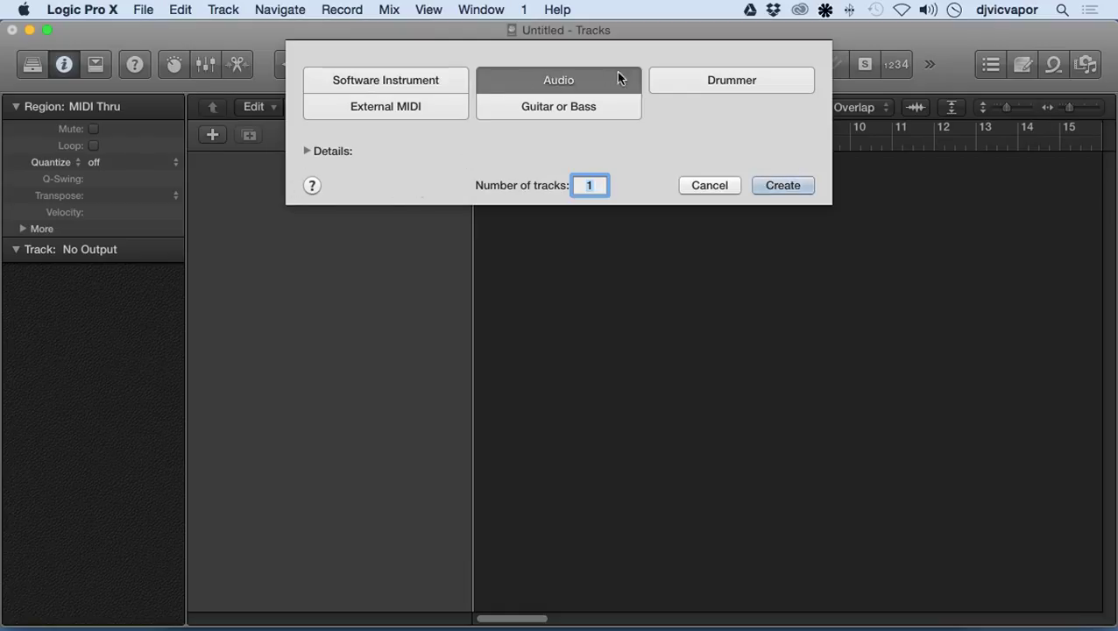
Reveal the track details and route the audio track's output to Output 1 + 2, keeping Input 1.
left_click(307, 151)
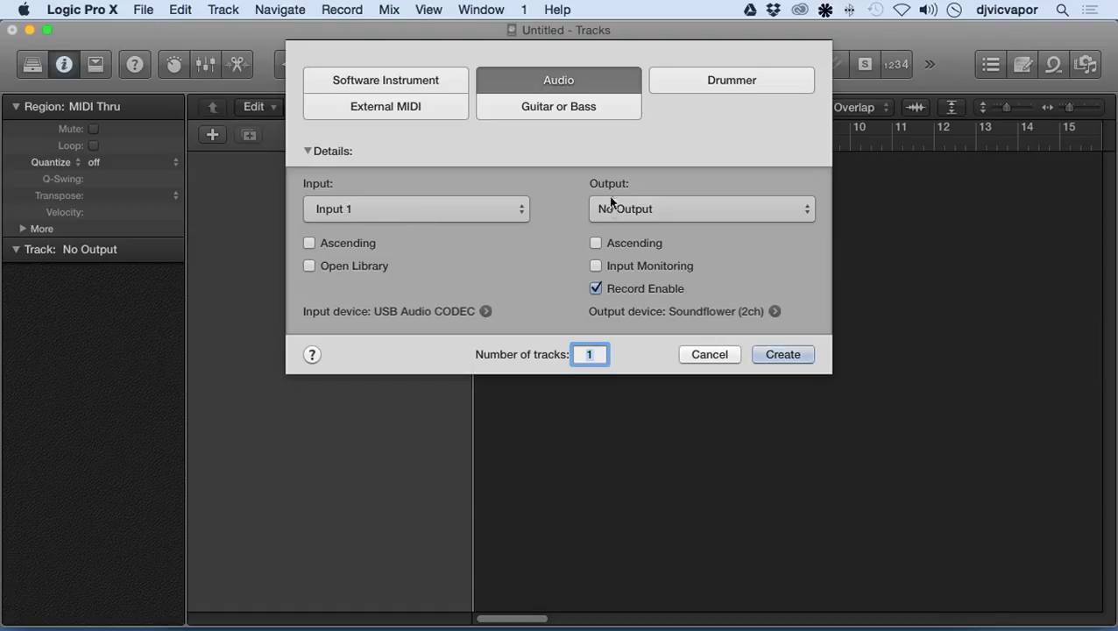
left_click(793, 217)
mouse_move(773, 225)
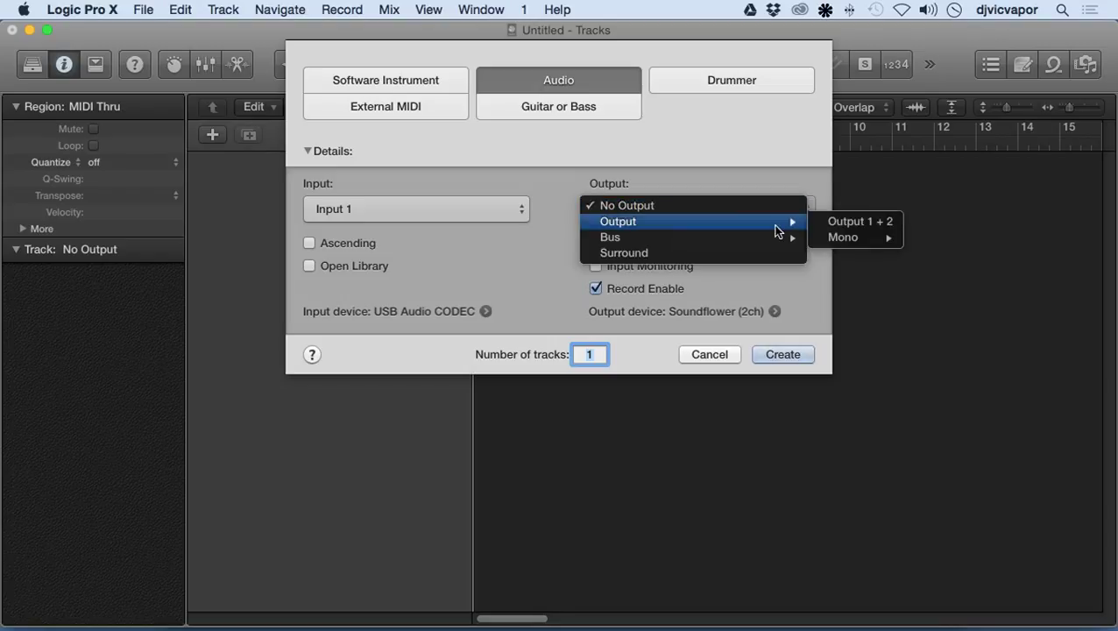
left_click(837, 220)
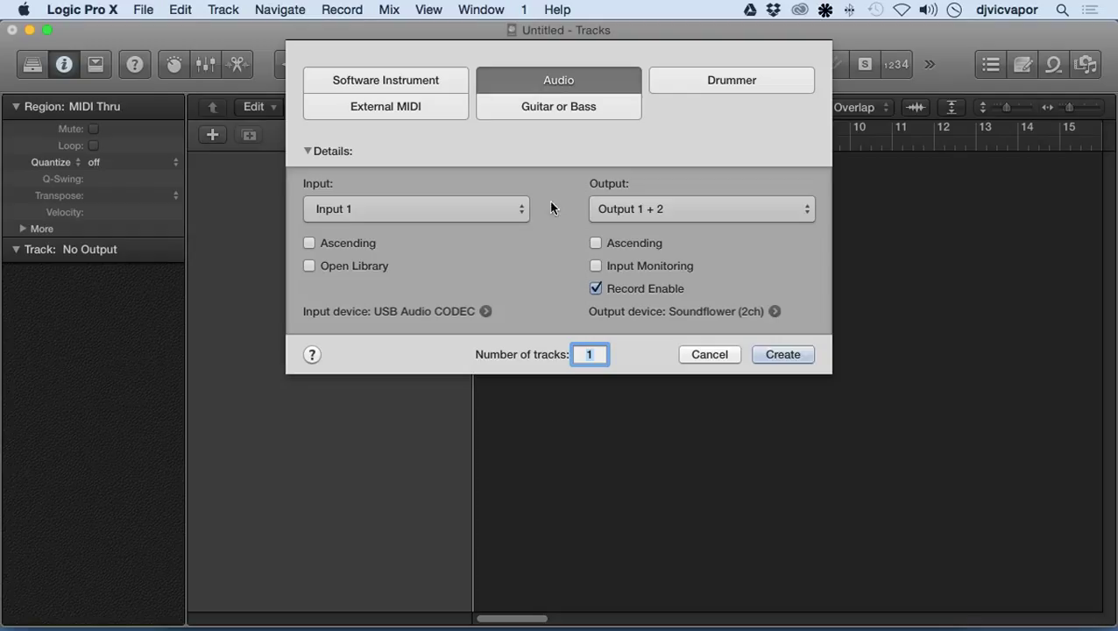
left_click(506, 210)
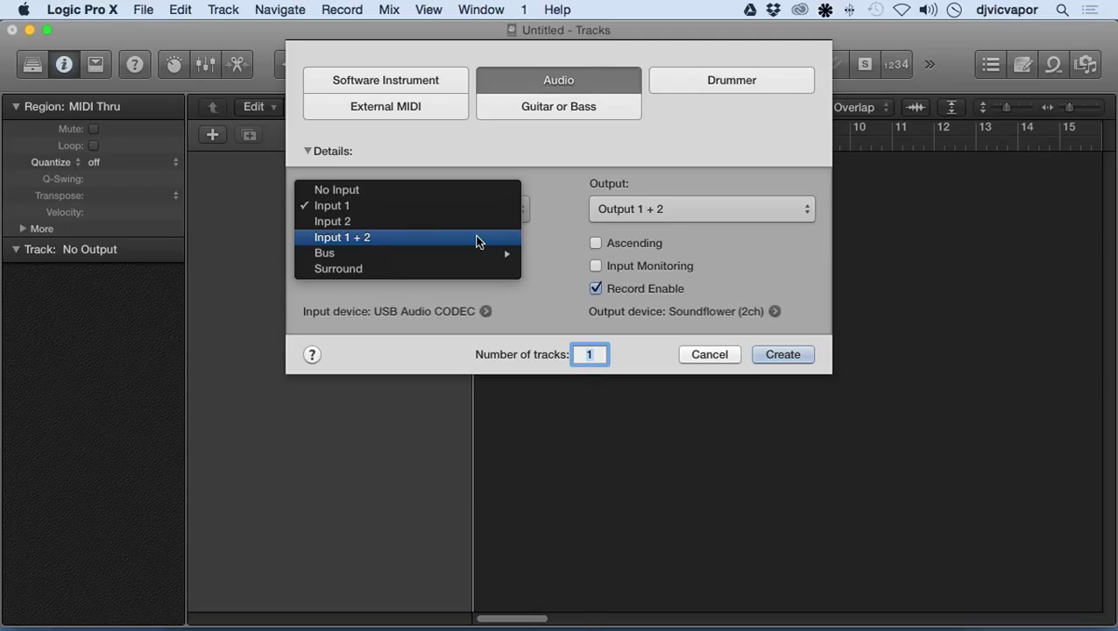
mouse_move(473, 253)
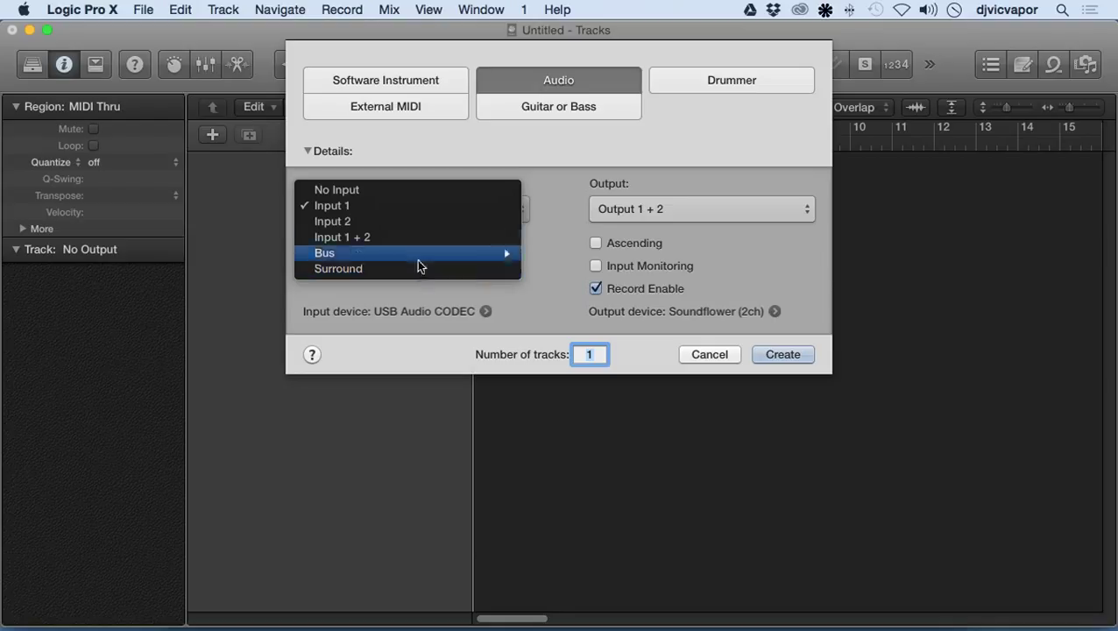
left_click(415, 208)
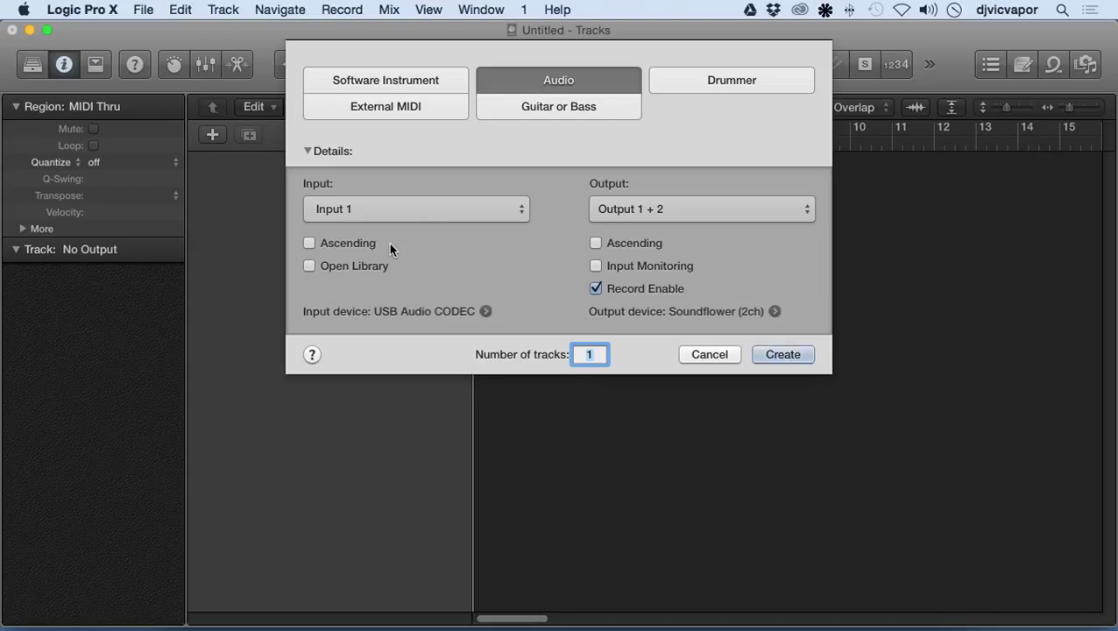
left_click(310, 243)
type("4")
left_click(429, 206)
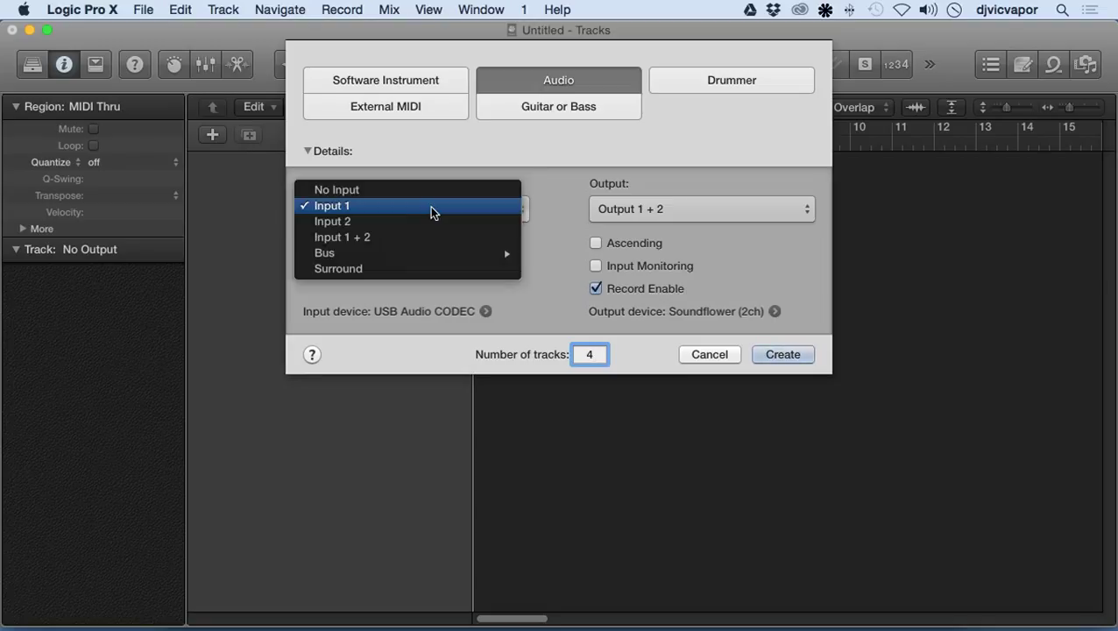
left_click(431, 210)
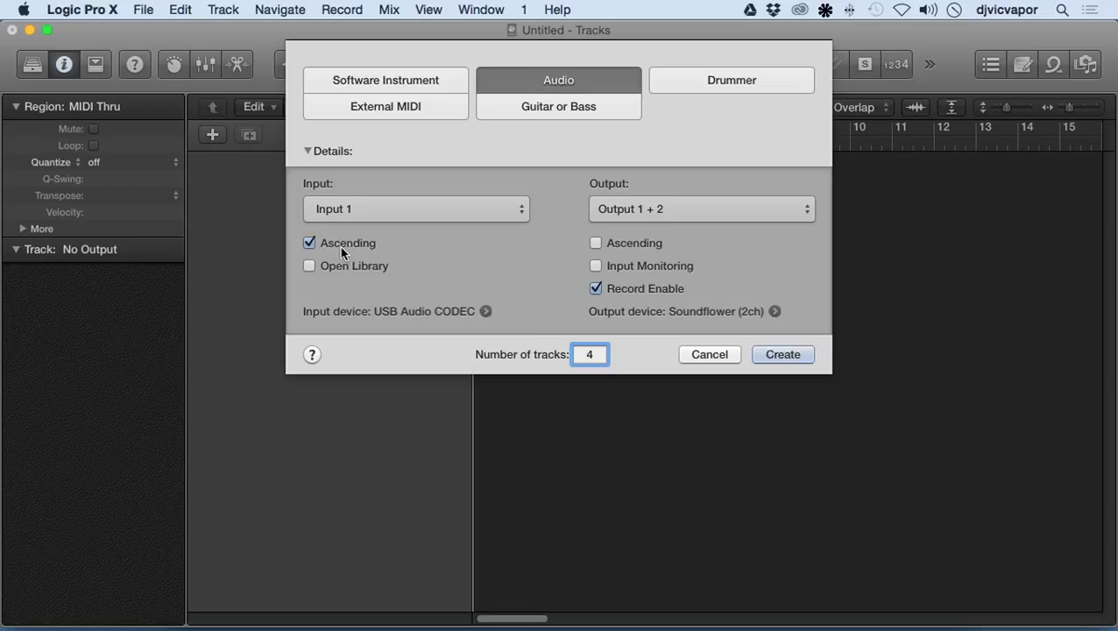
double_click(578, 353)
type("1")
left_click(308, 243)
Keep Soundflower (2ch) as output and USB Audio CODEC as input device, then close Preferences.
left_click(485, 311)
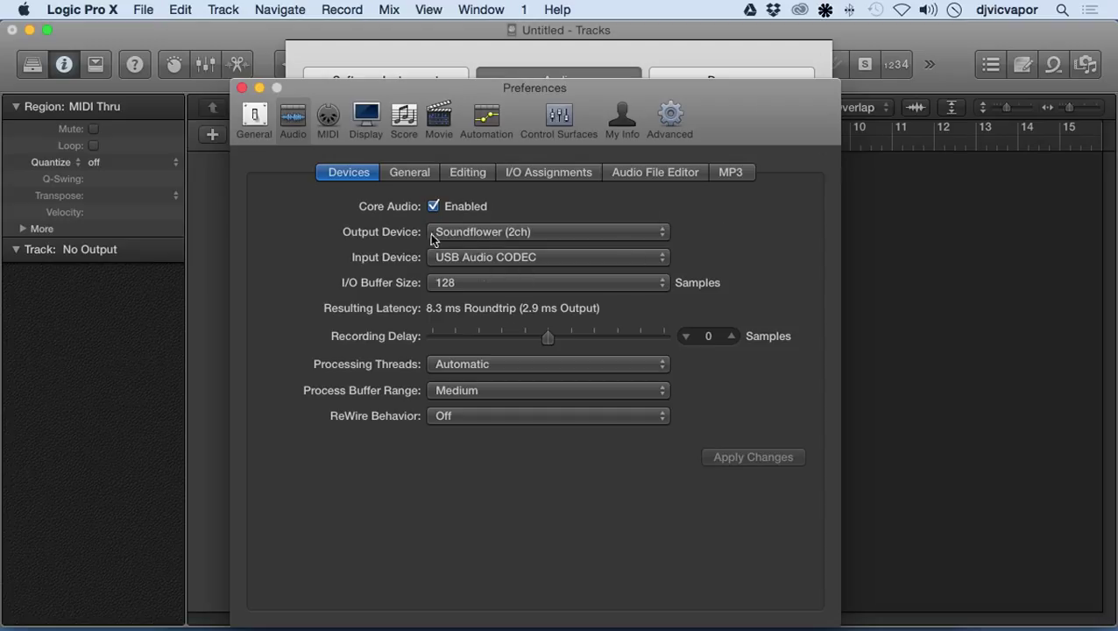
left_click(491, 233)
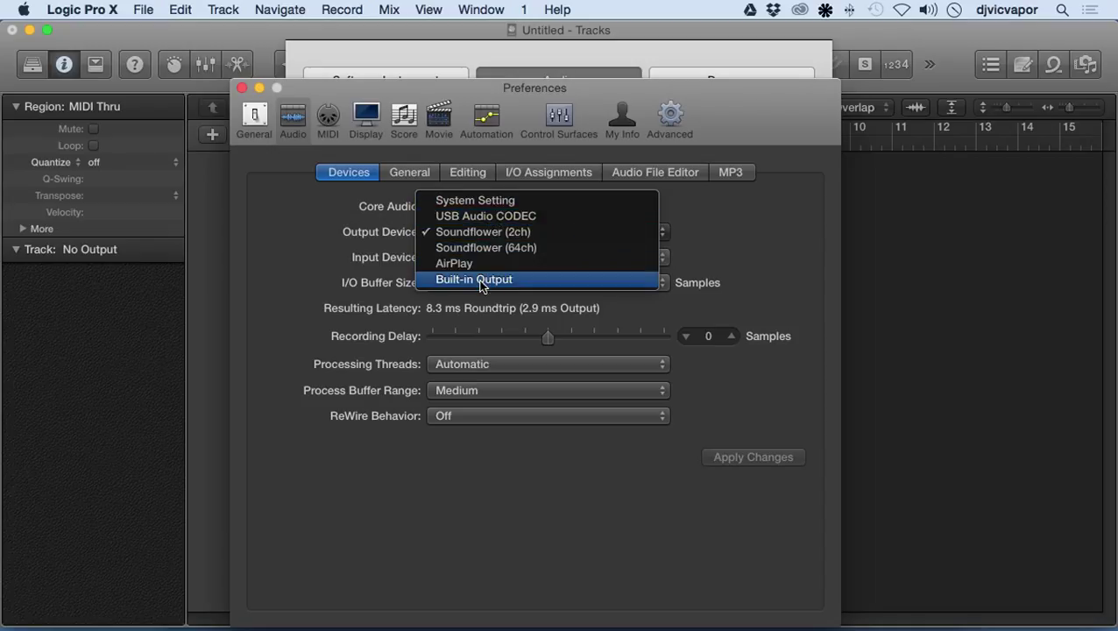
left_click(486, 233)
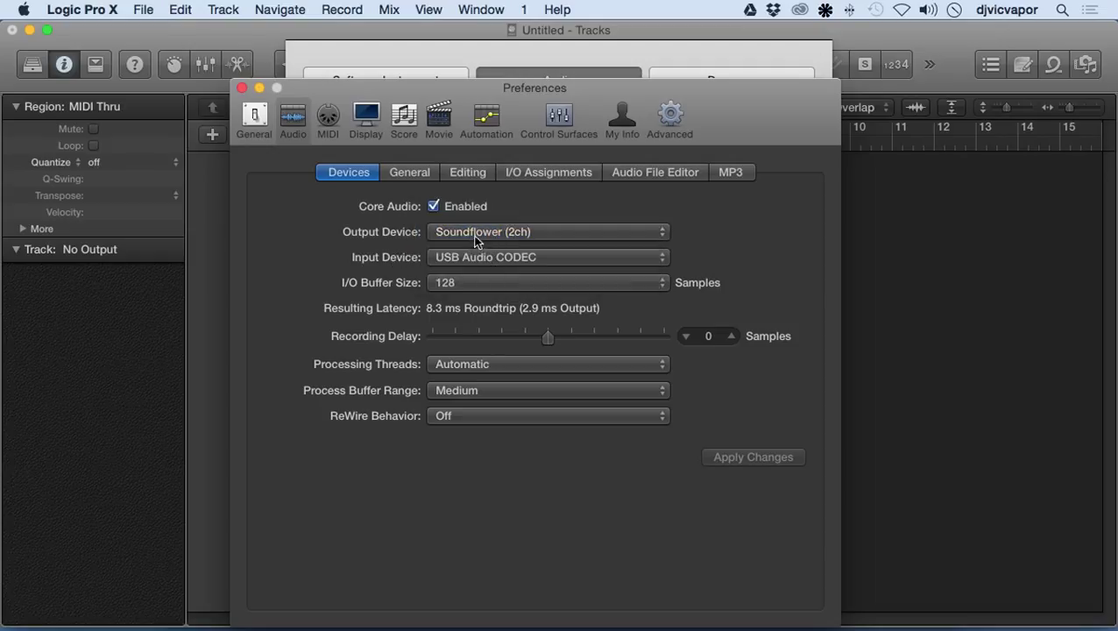
left_click(470, 260)
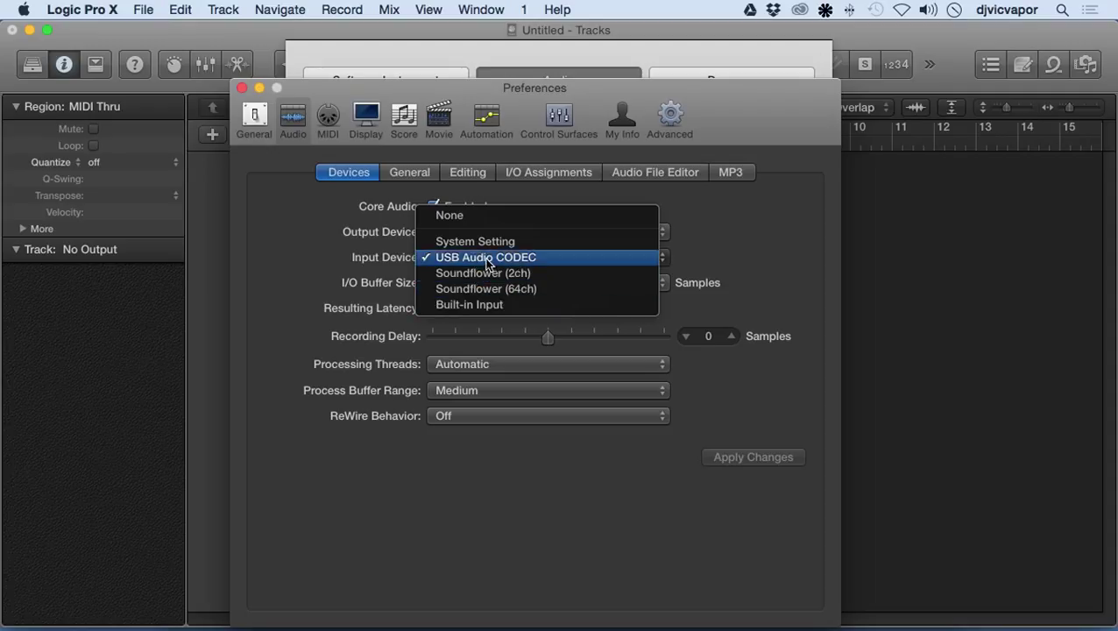
left_click(483, 257)
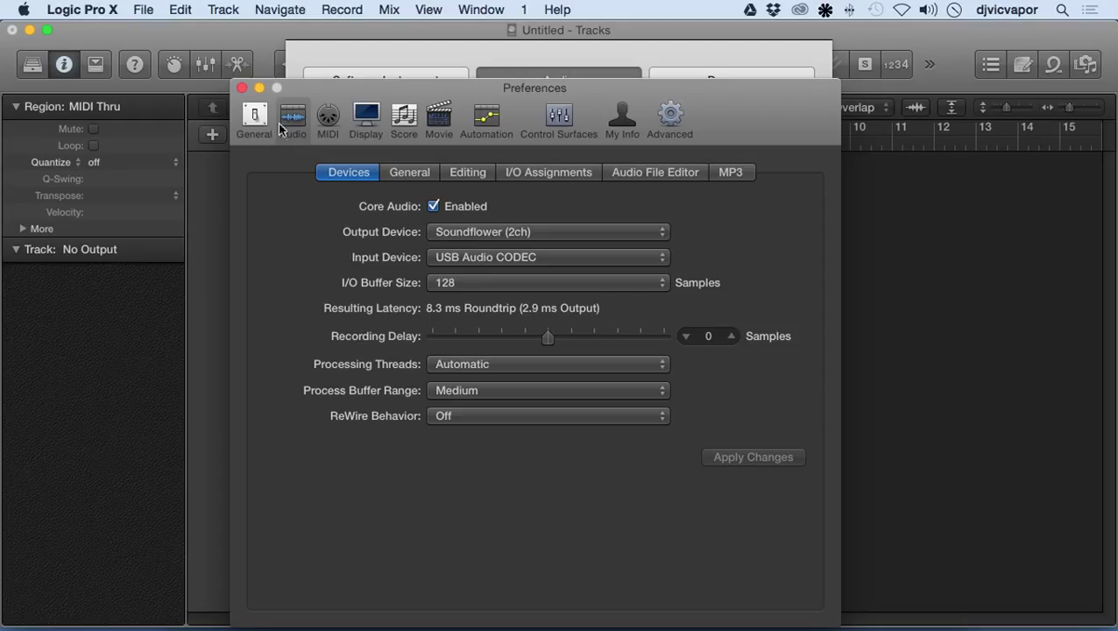
left_click(242, 91)
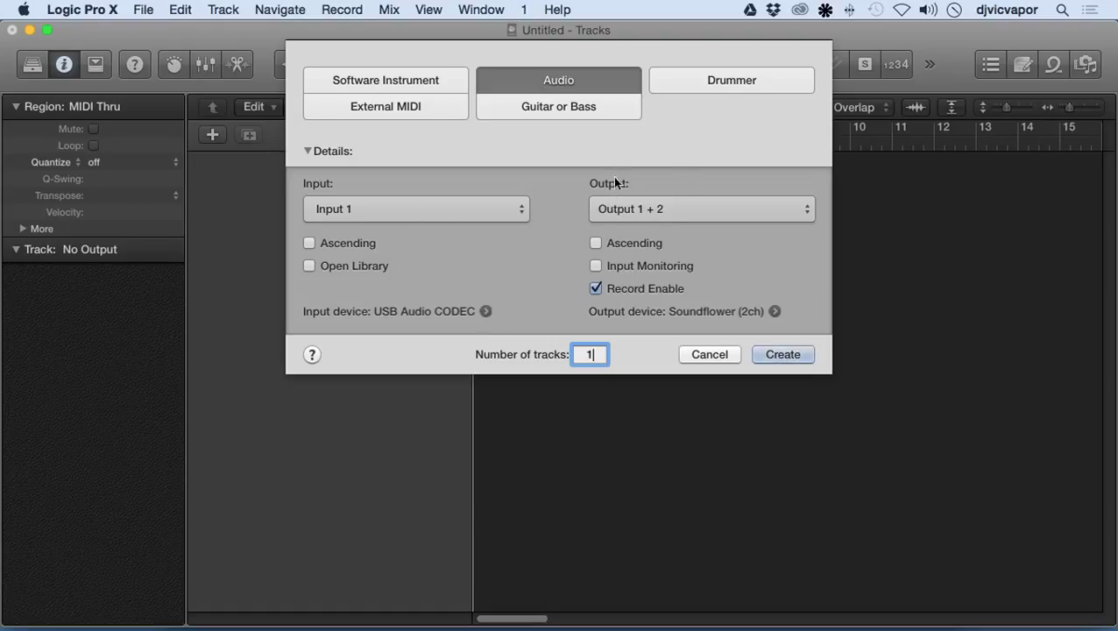
left_click(658, 210)
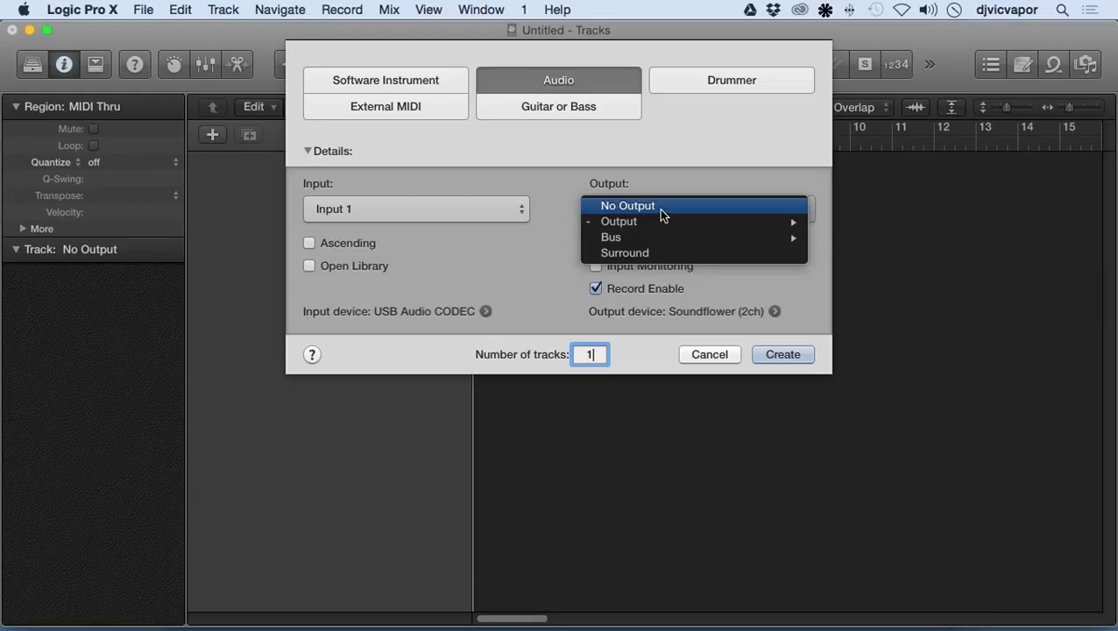
mouse_move(653, 224)
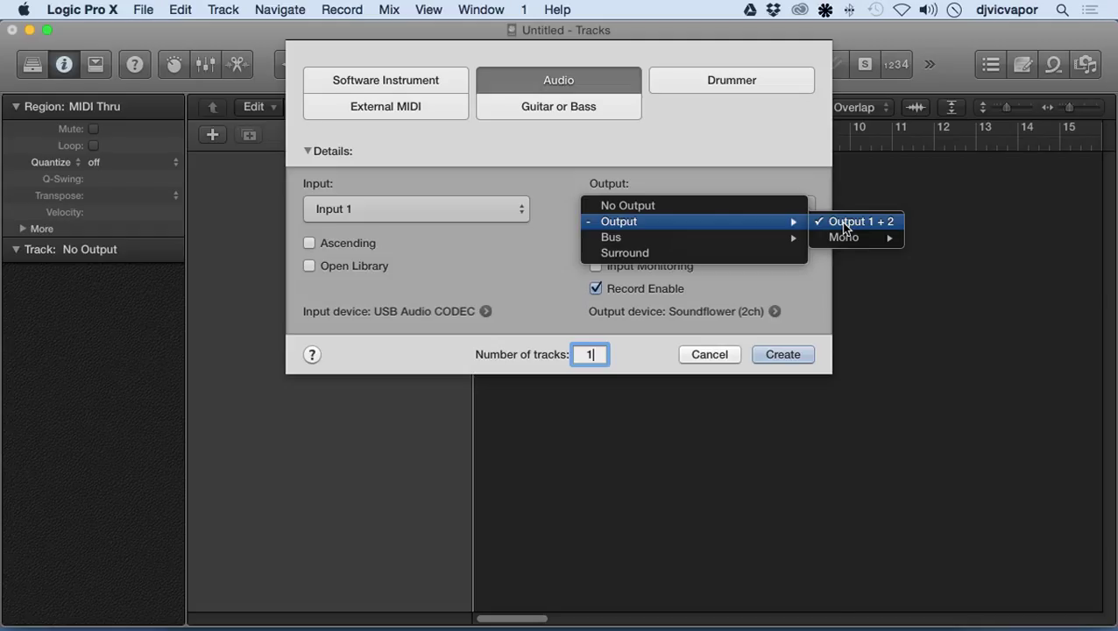
mouse_move(801, 241)
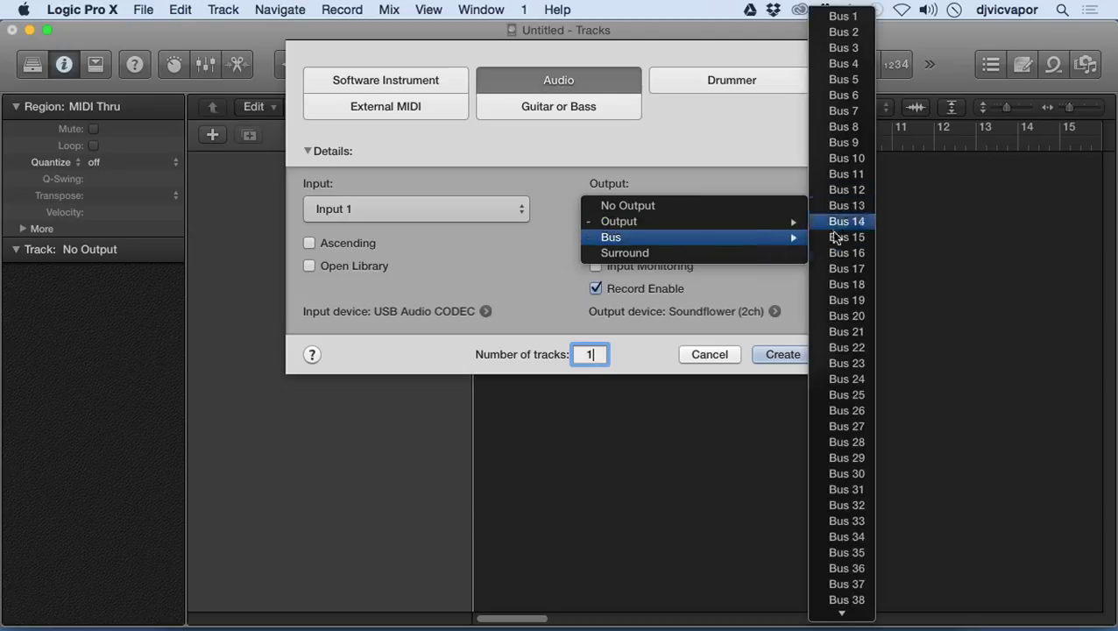
mouse_move(730, 216)
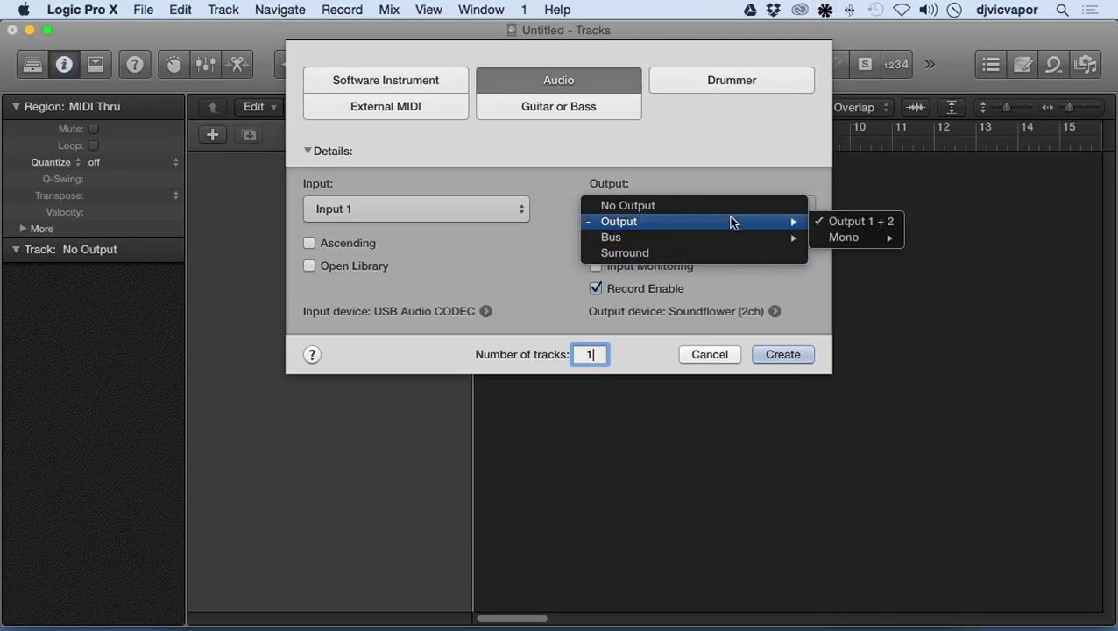
left_click(843, 222)
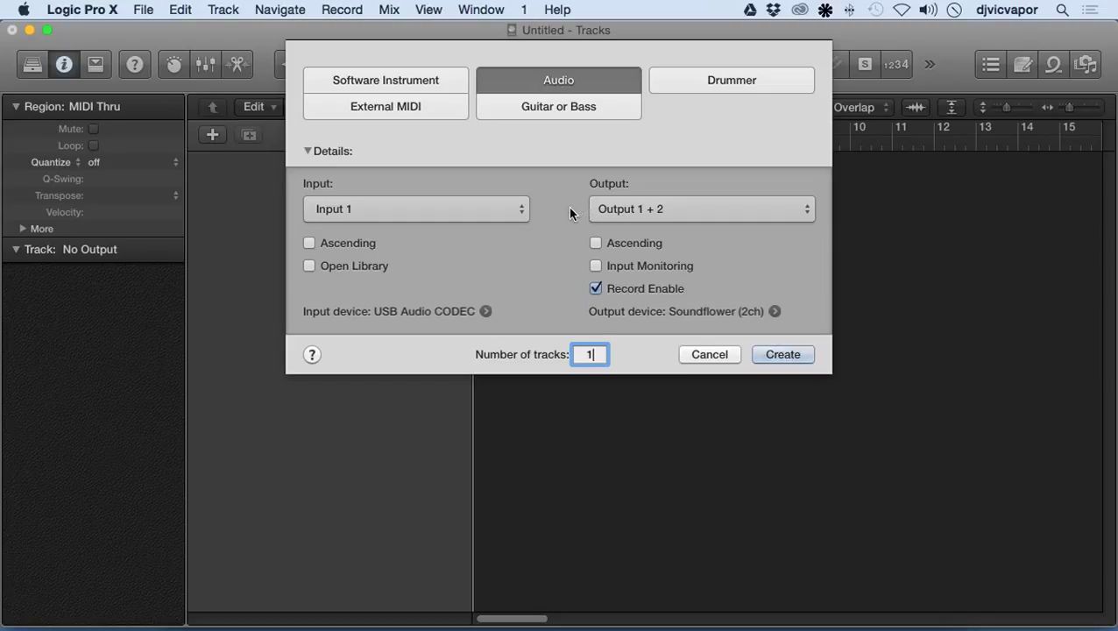
left_click(635, 209)
left_click(635, 210)
left_click(634, 210)
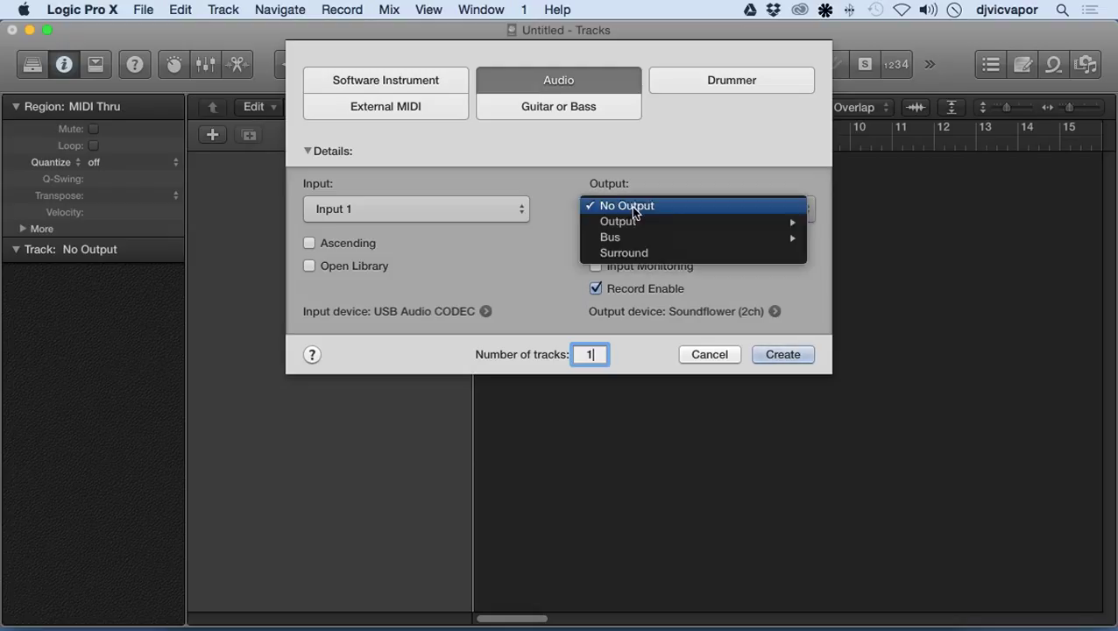
mouse_move(635, 221)
left_click(836, 221)
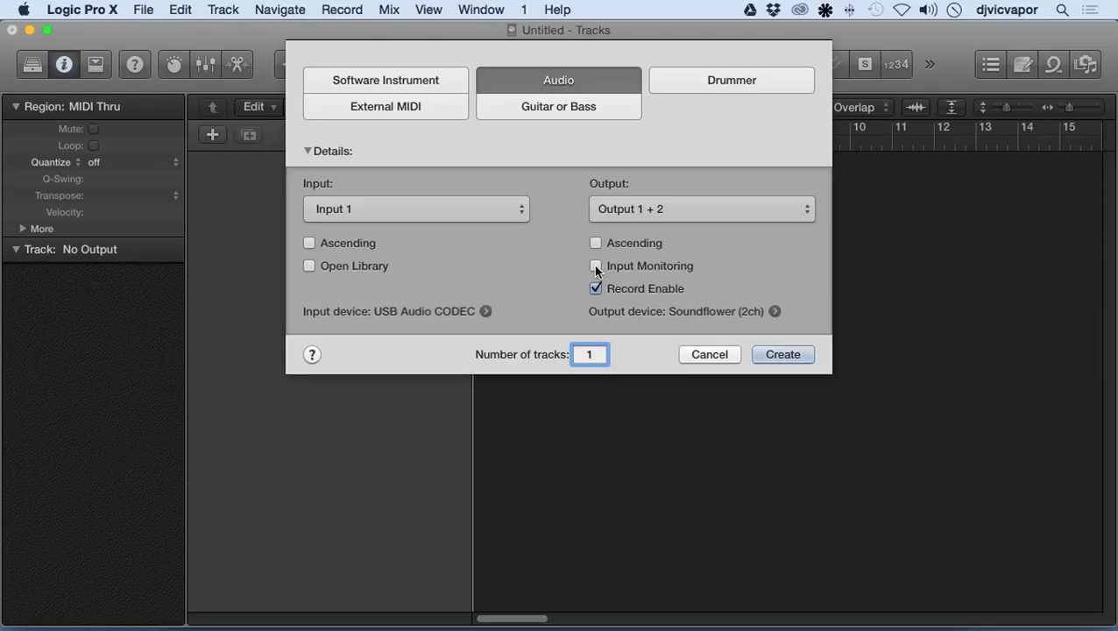
left_click(595, 267)
left_click(595, 266)
left_click(424, 84)
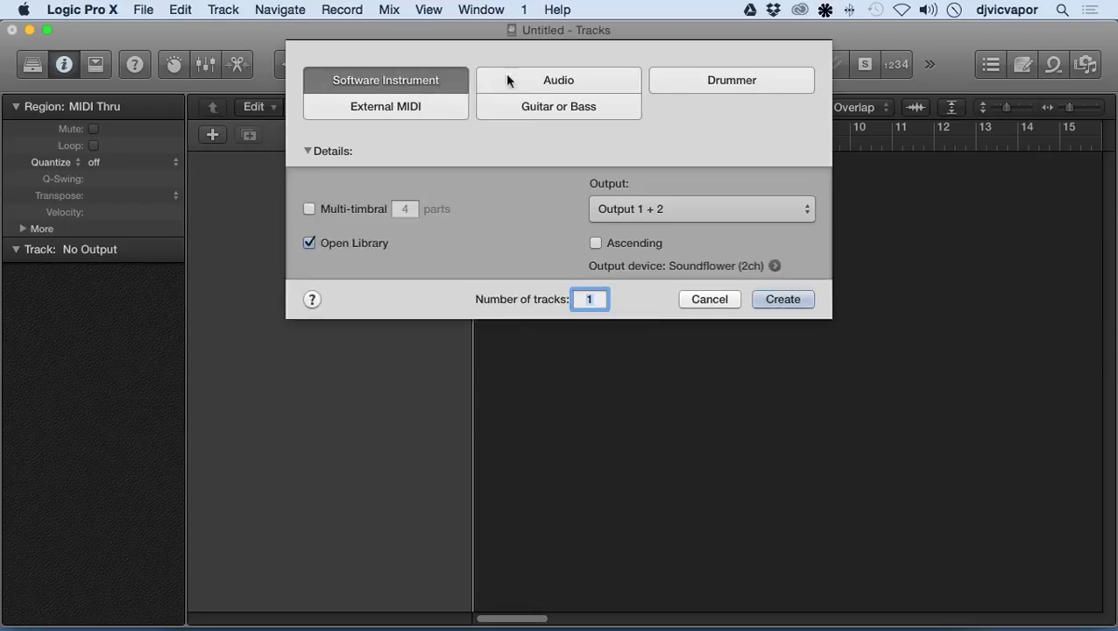
left_click(508, 77)
left_click(724, 83)
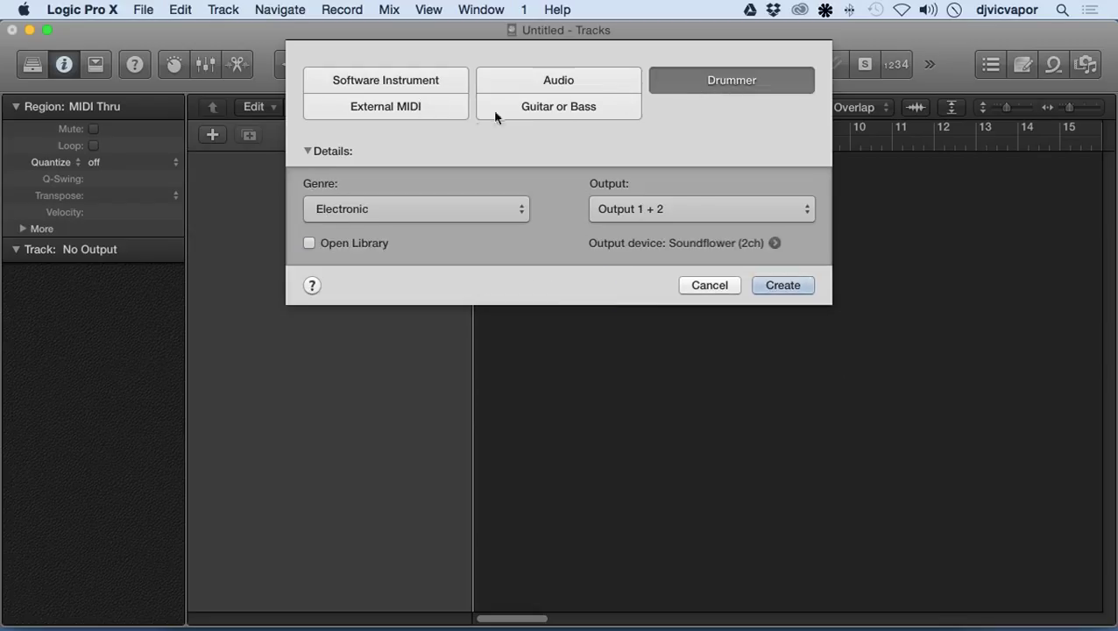
left_click(437, 111)
left_click(523, 106)
left_click(538, 78)
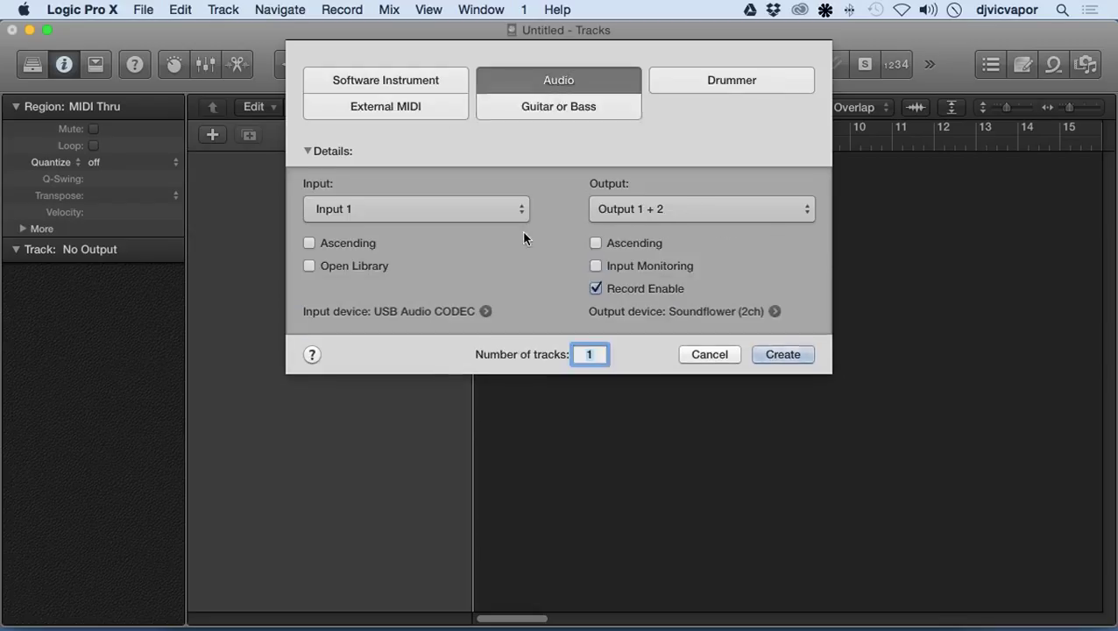
left_click(775, 311)
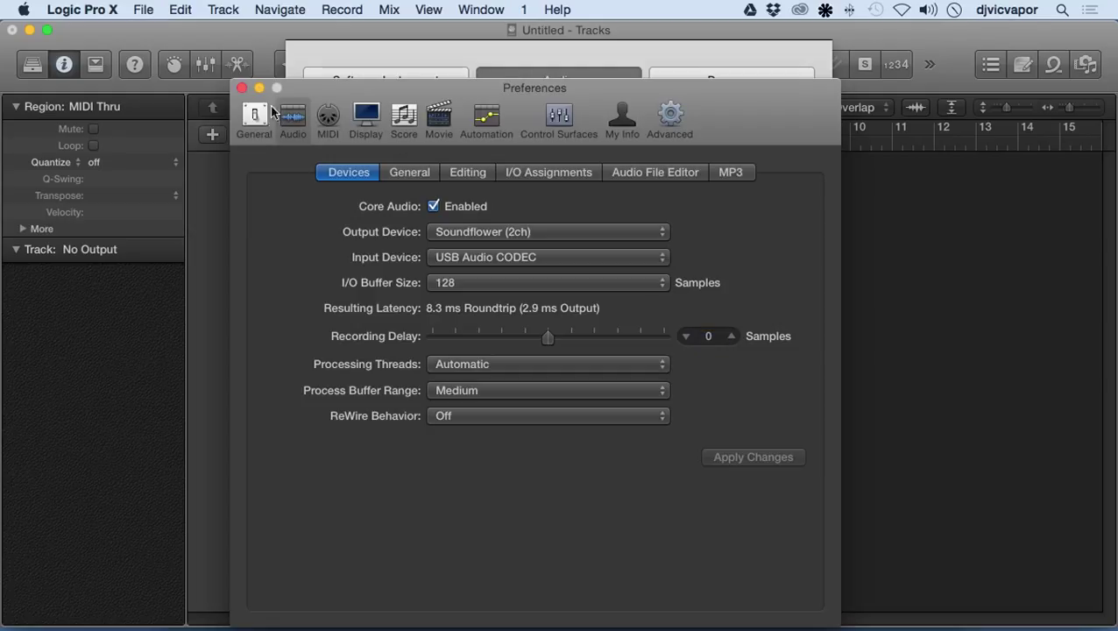
left_click(242, 89)
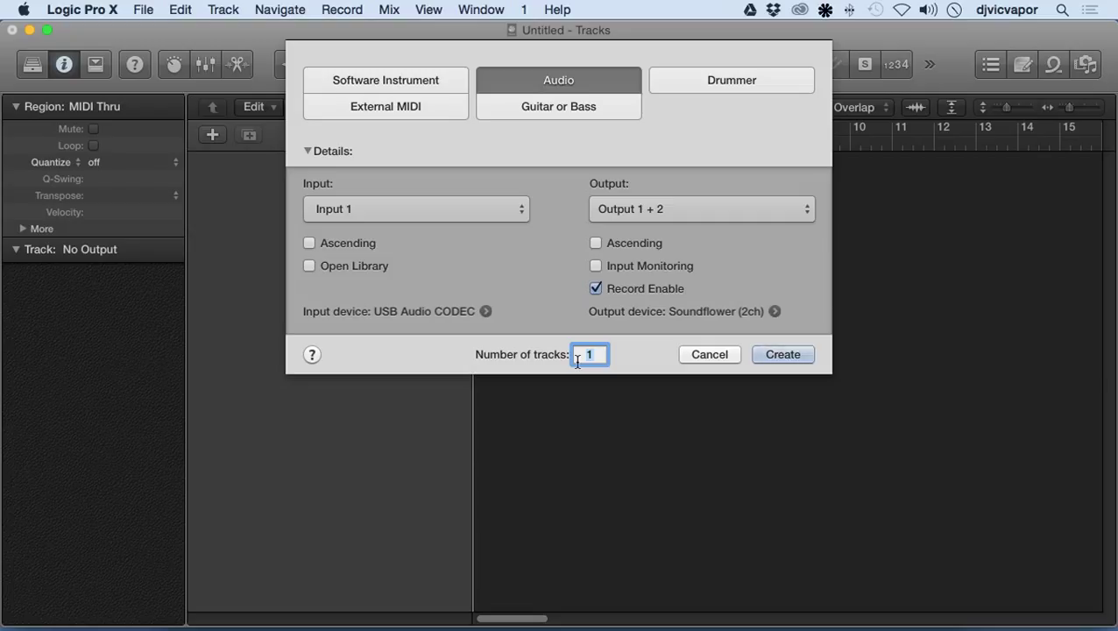
left_click(774, 312)
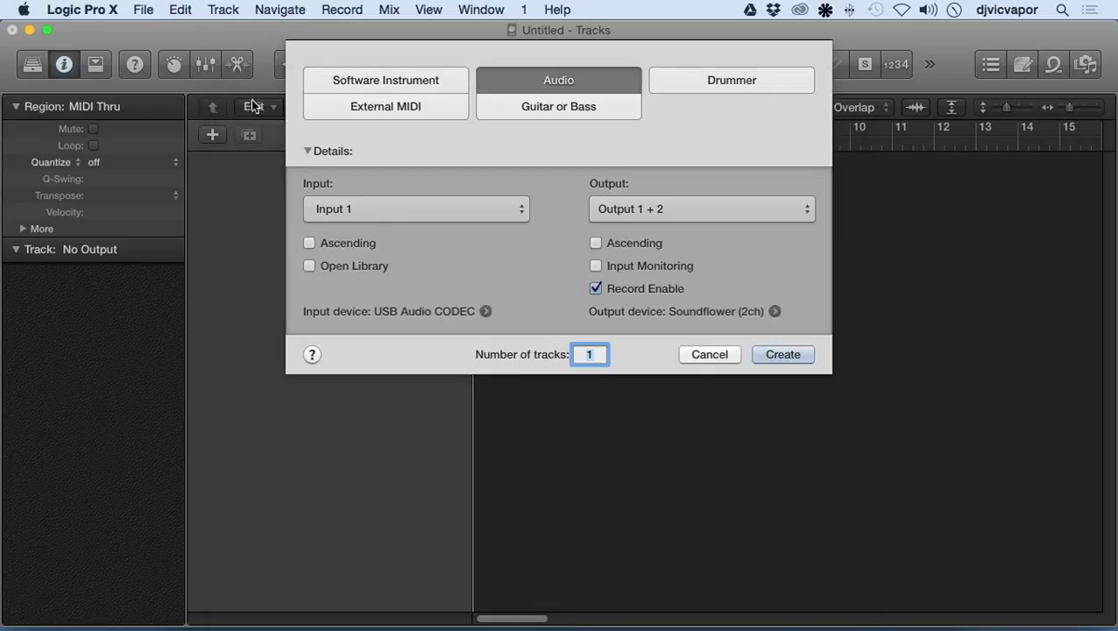
left_click(242, 87)
Create the Audio 1 track with input monitoring checked, then switch its monitoring off on the track.
left_click(595, 266)
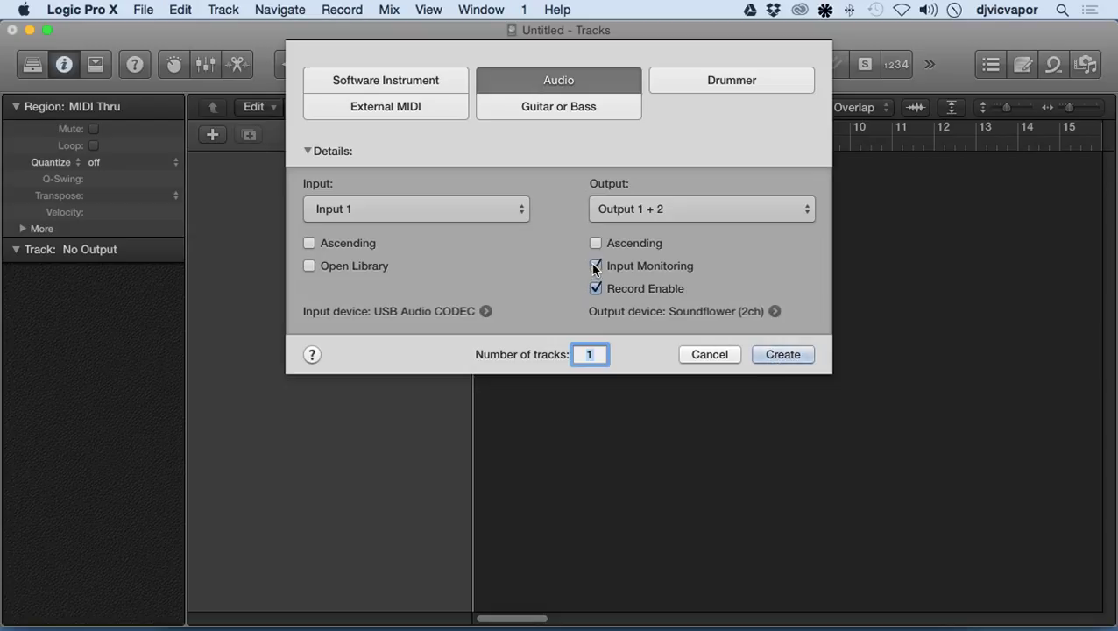
left_click(780, 356)
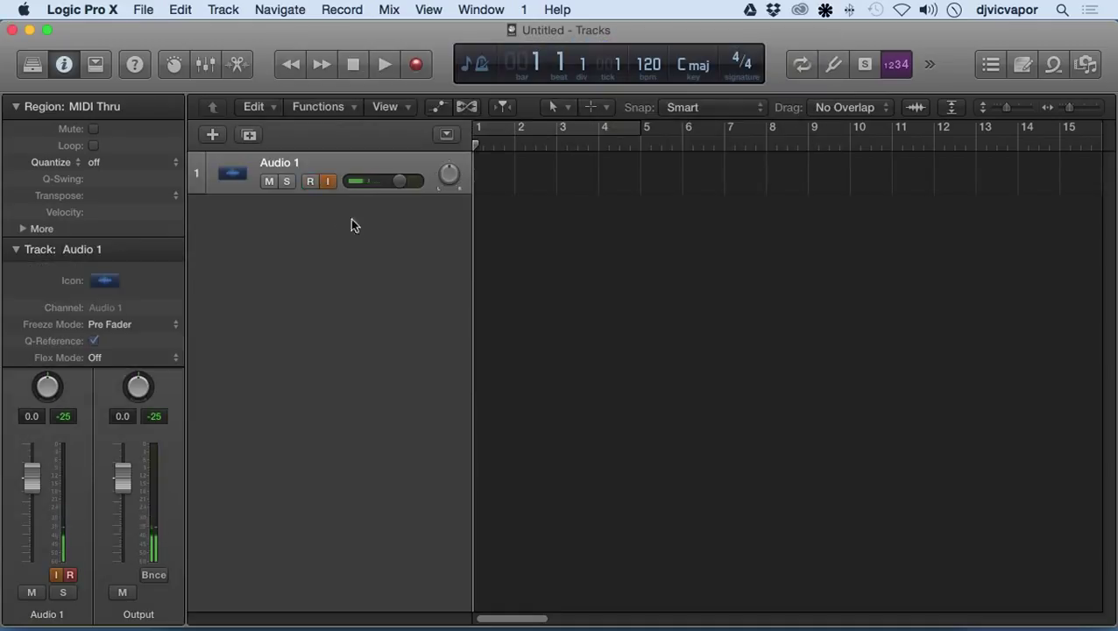
left_click(326, 182)
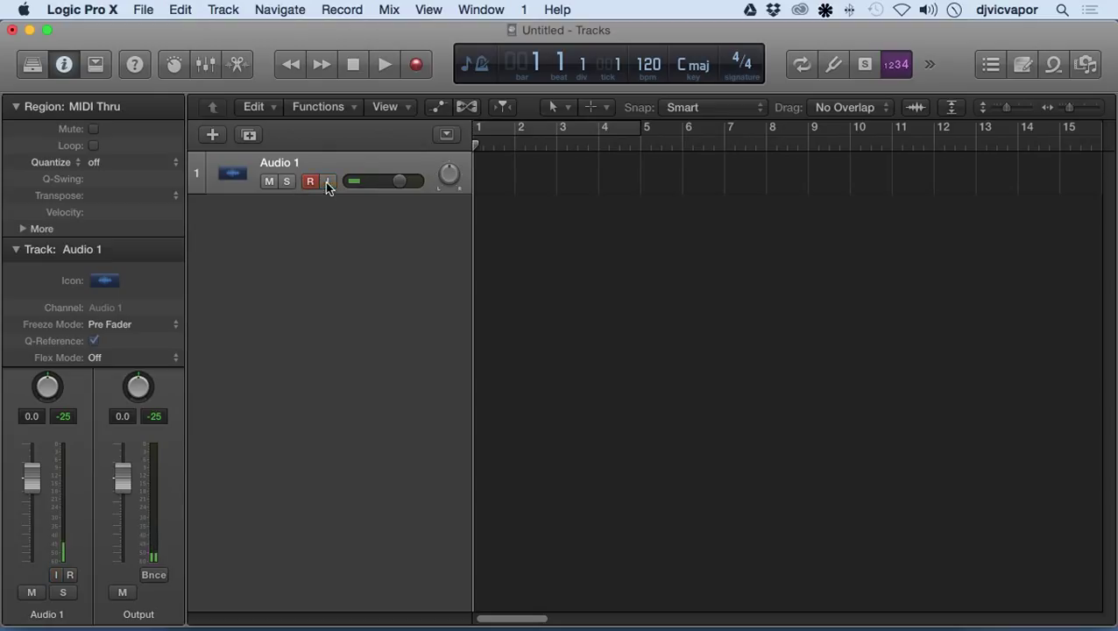